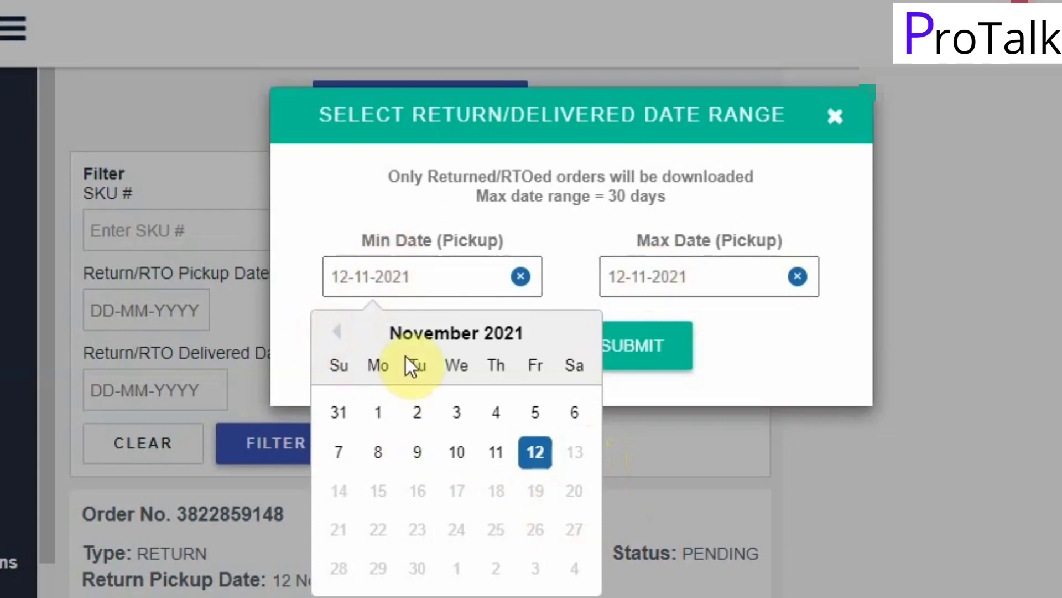
- Set the return pickup range from 28-10-2021 to 11-11-2021 and submit it to download the returned orders
click(336, 331)
click(496, 568)
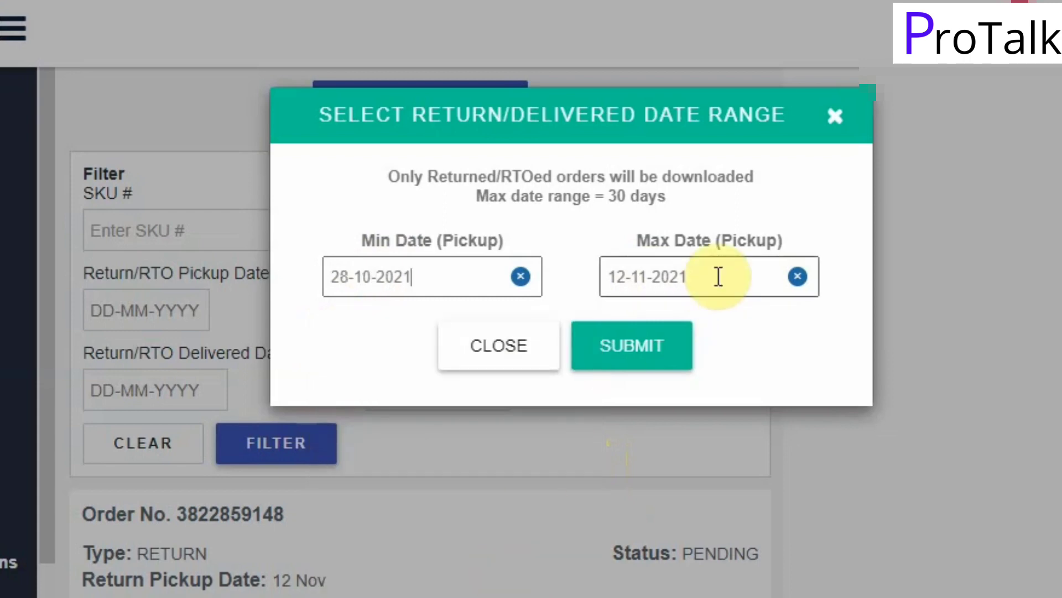
click(717, 275)
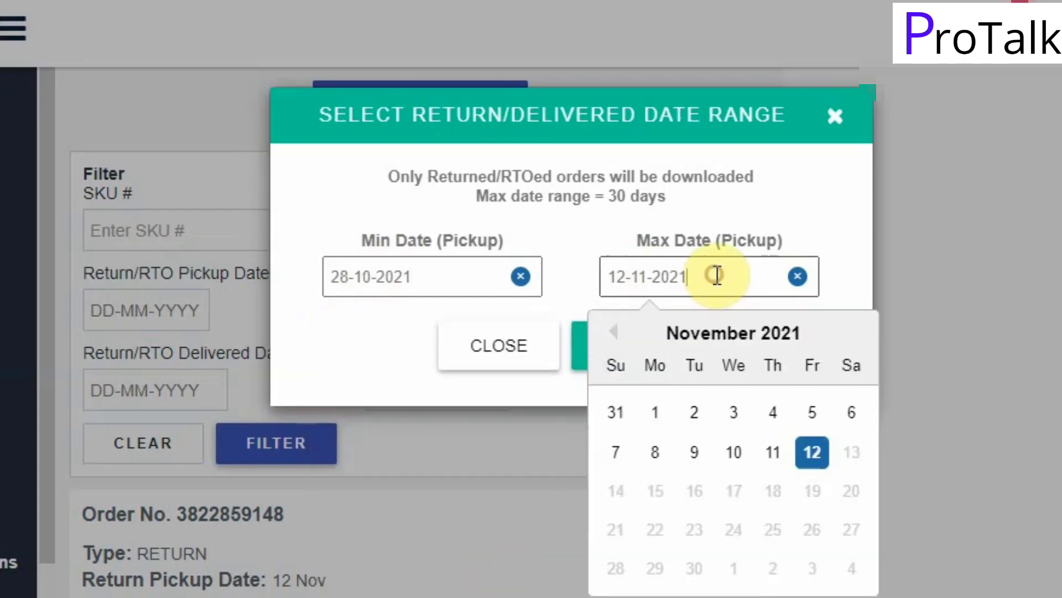
click(775, 455)
click(650, 354)
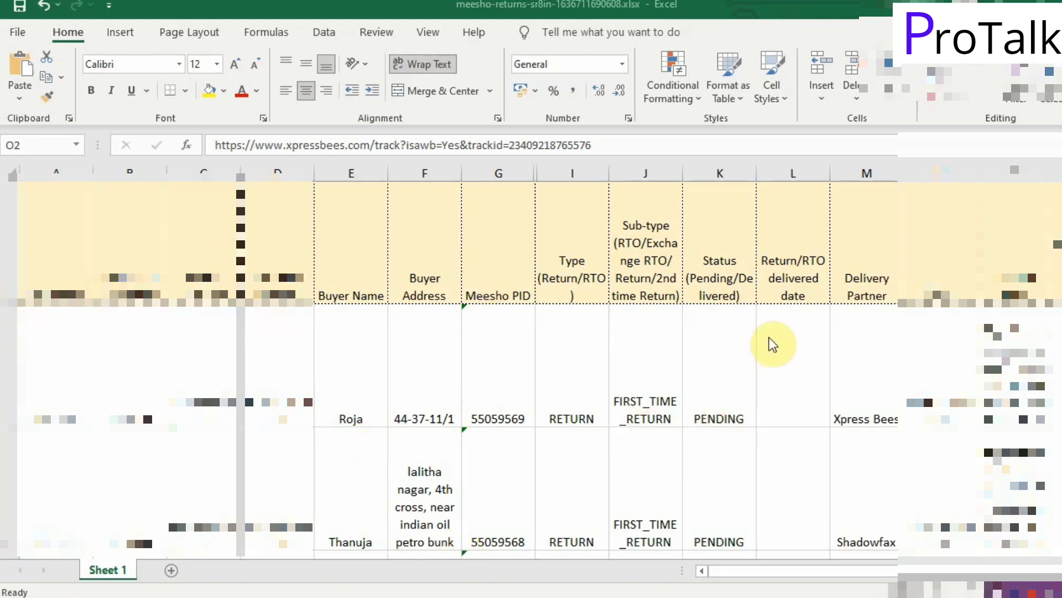
- In the downloaded returns workbook in Excel, examine the first order's status, delivery partner, tracking number and tracking link in row 2
click(717, 368)
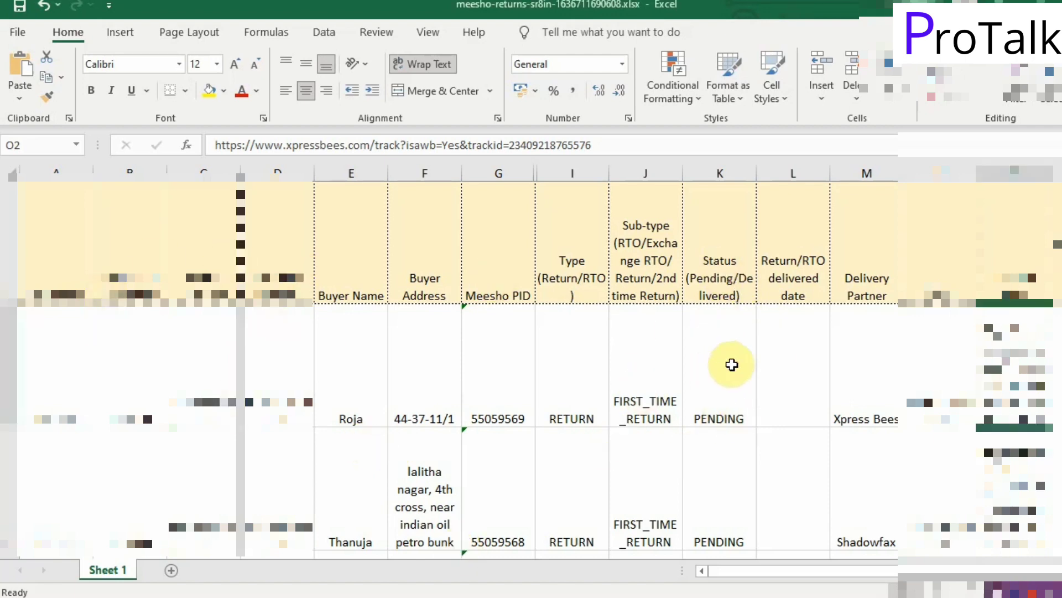
click(719, 357)
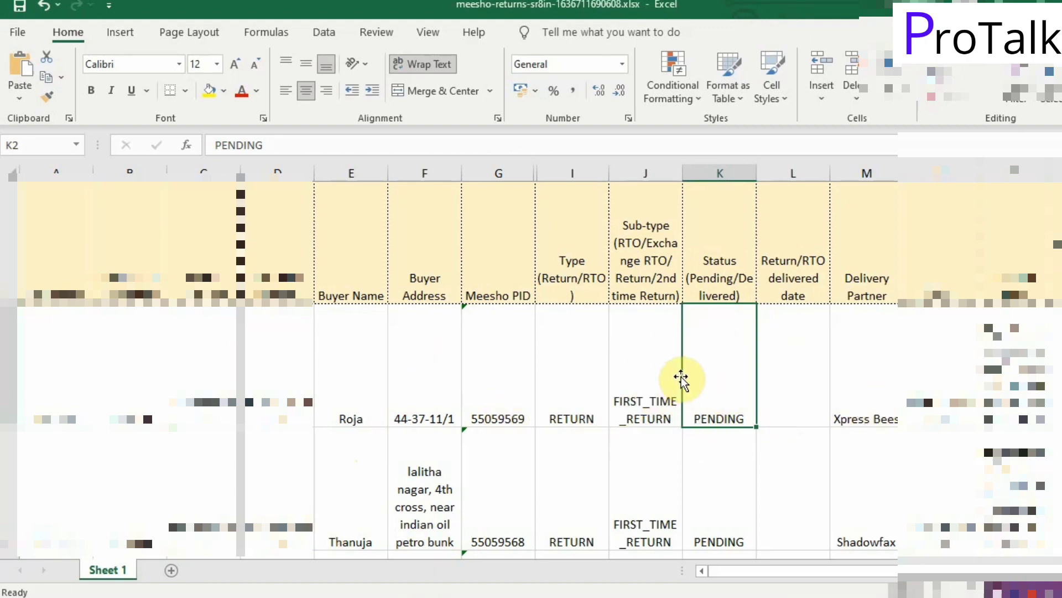
scroll(729, 361, down, 1)
scroll(725, 347, up, 1)
scroll(724, 347, up, 1)
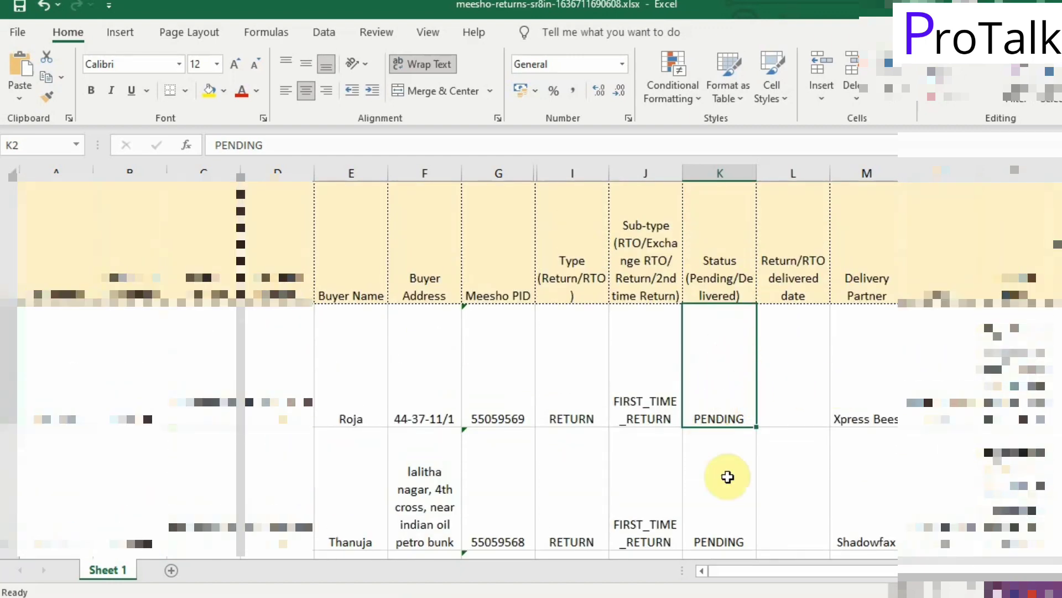
click(944, 400)
click(867, 409)
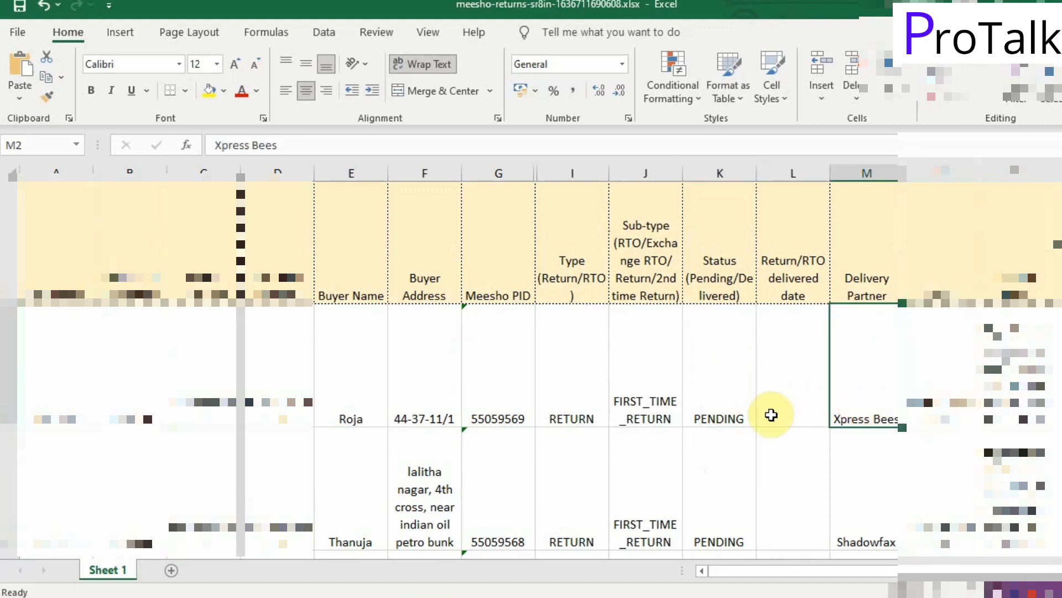
click(1013, 387)
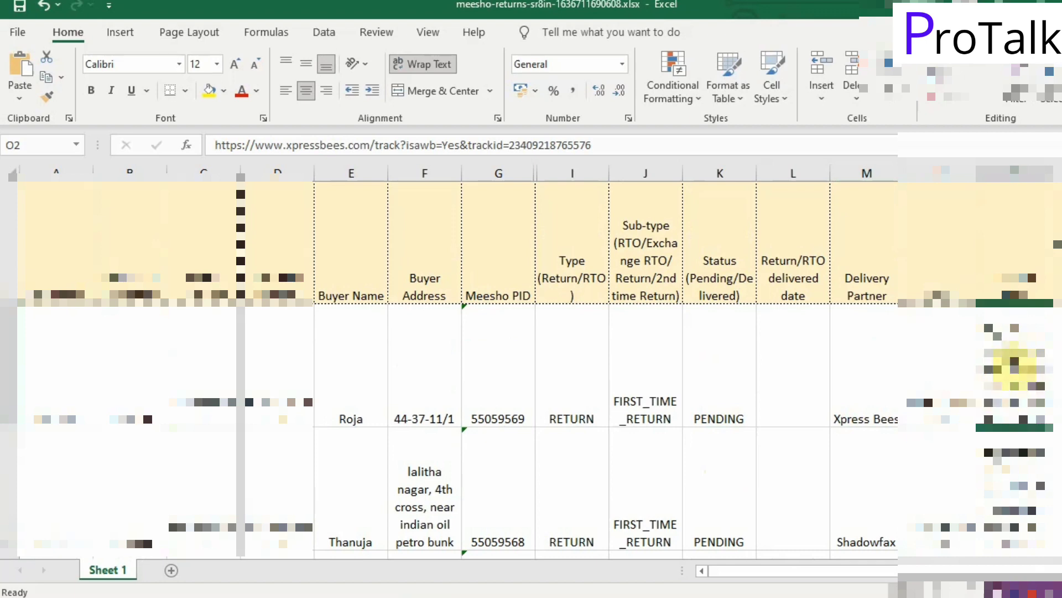
- Locate the delivered return in row 4 and highlight its delivered date in cell L4 with yellow fill
scroll(985, 418, down, 3)
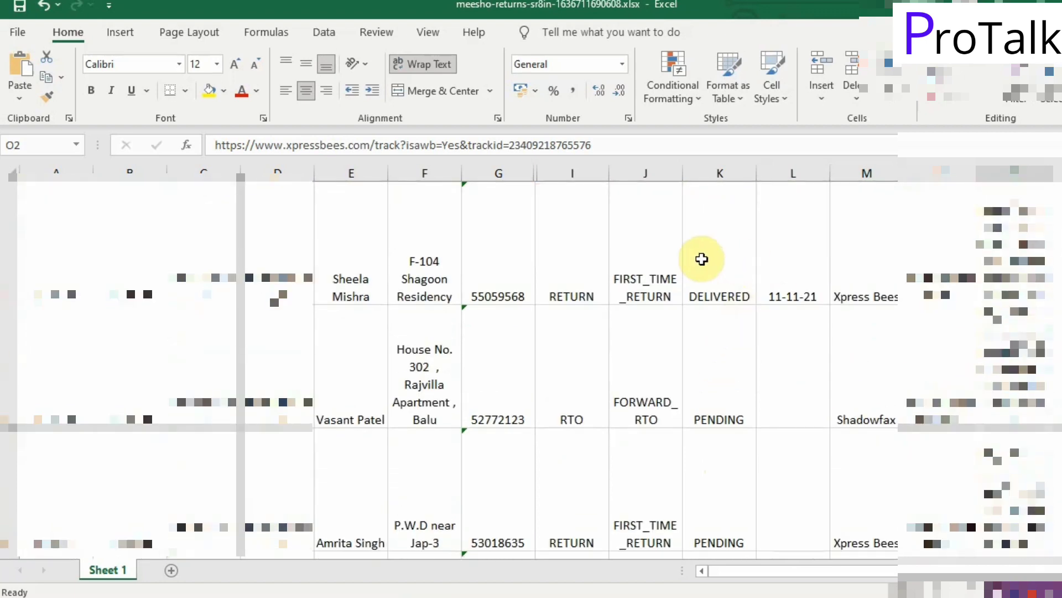
click(701, 259)
click(788, 281)
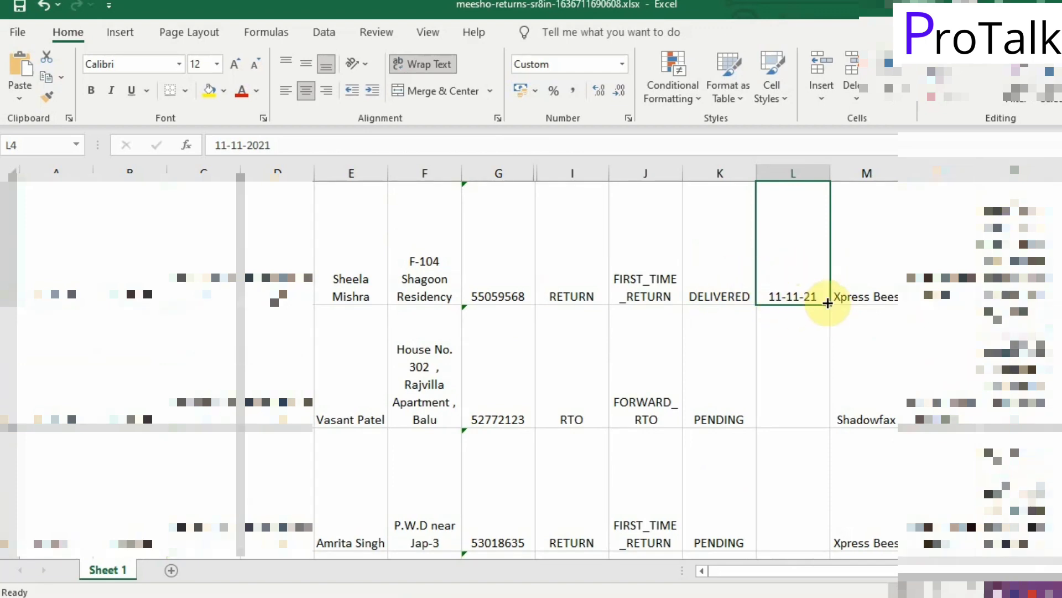
scroll(809, 291, up, 1)
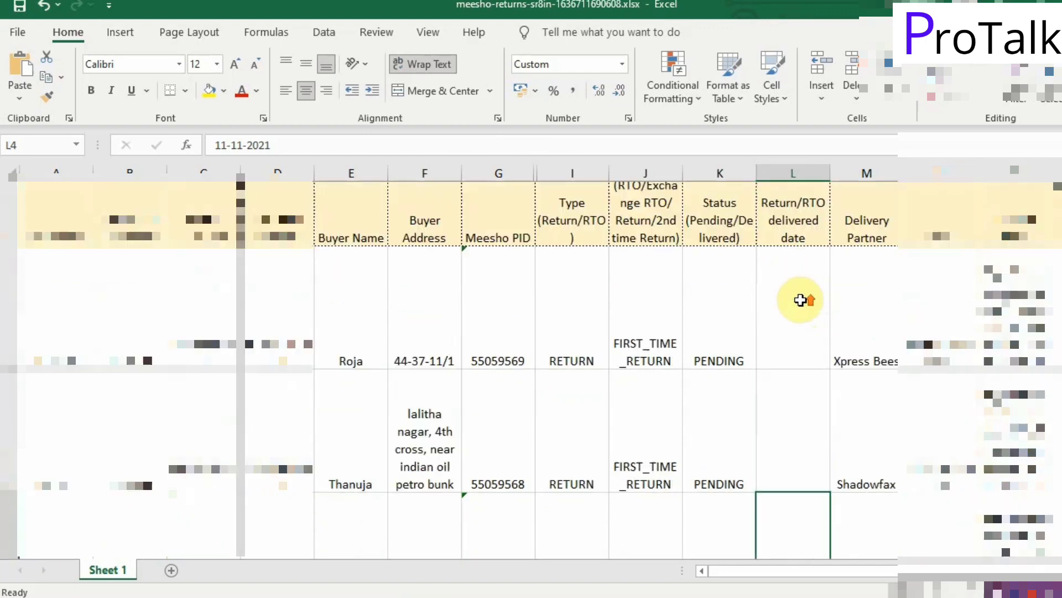
scroll(830, 422, down, 1)
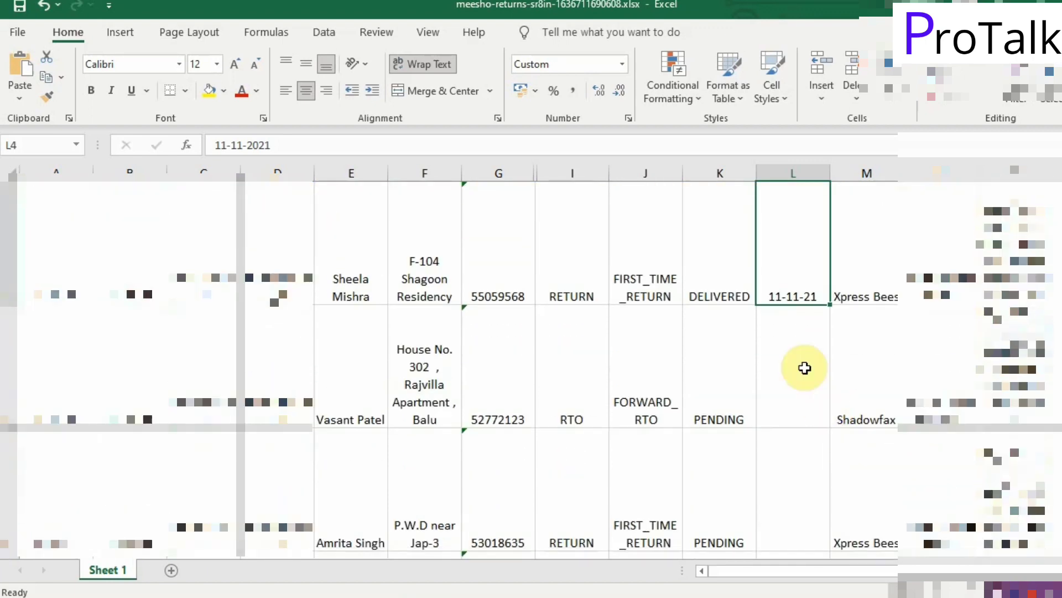
click(724, 282)
click(785, 280)
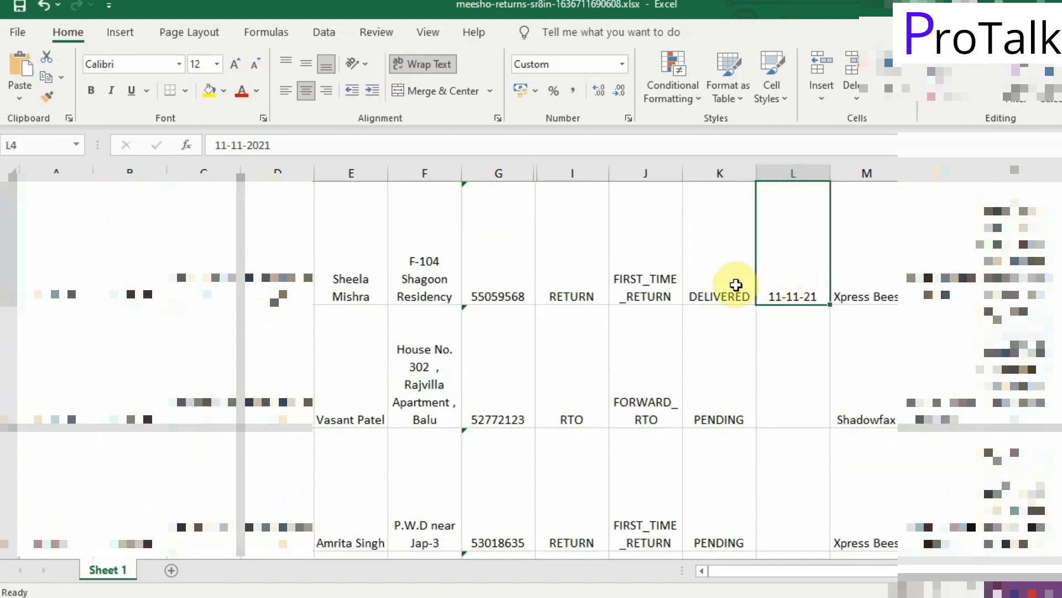
click(875, 289)
click(784, 290)
click(888, 287)
click(792, 287)
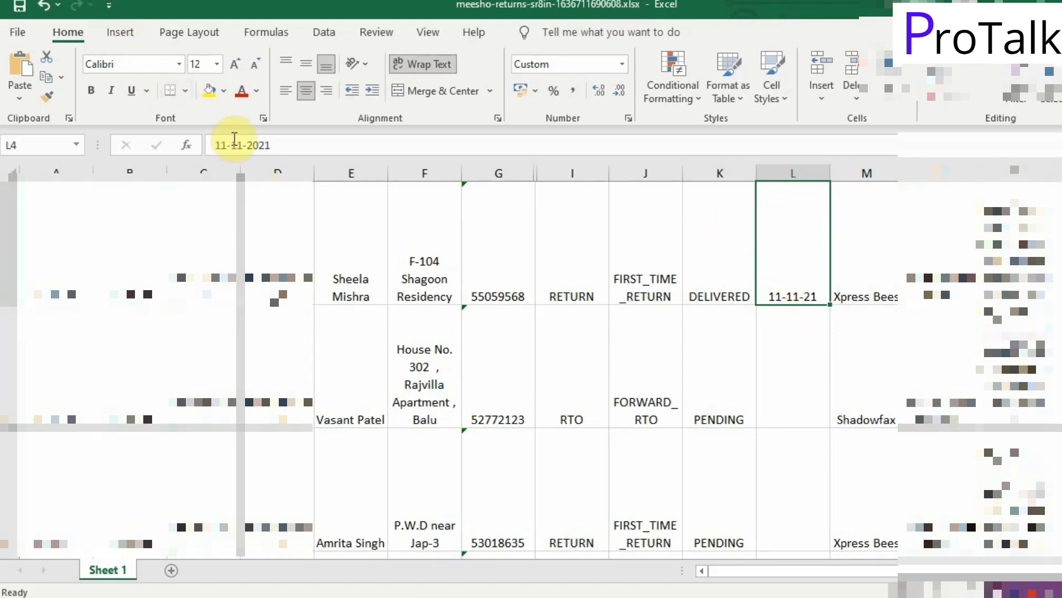
click(210, 90)
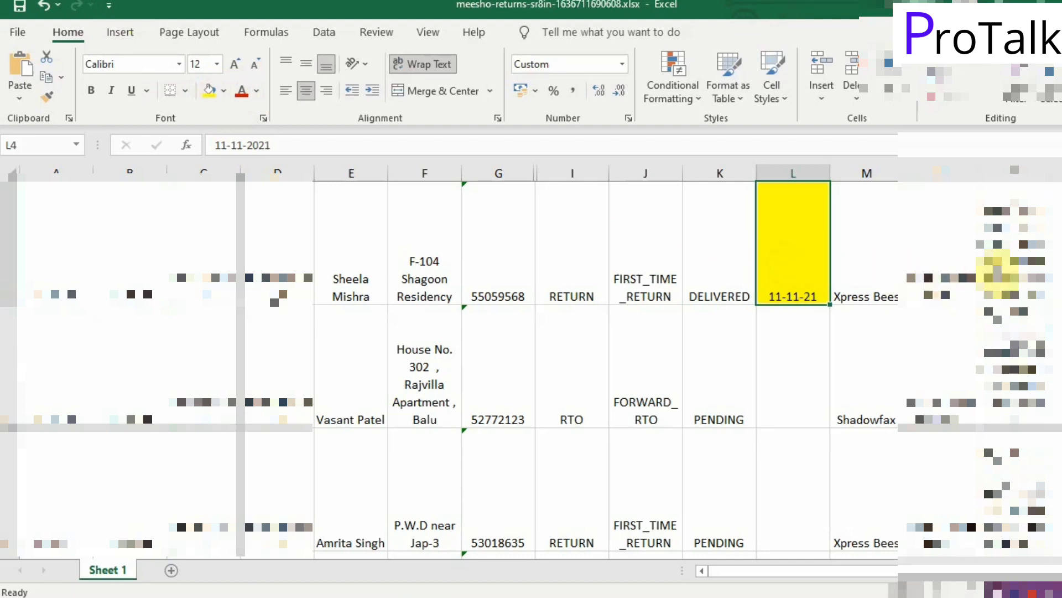
- Examine the tracking link, delivery partner and tracking number of the delivered return in row 4
click(1013, 267)
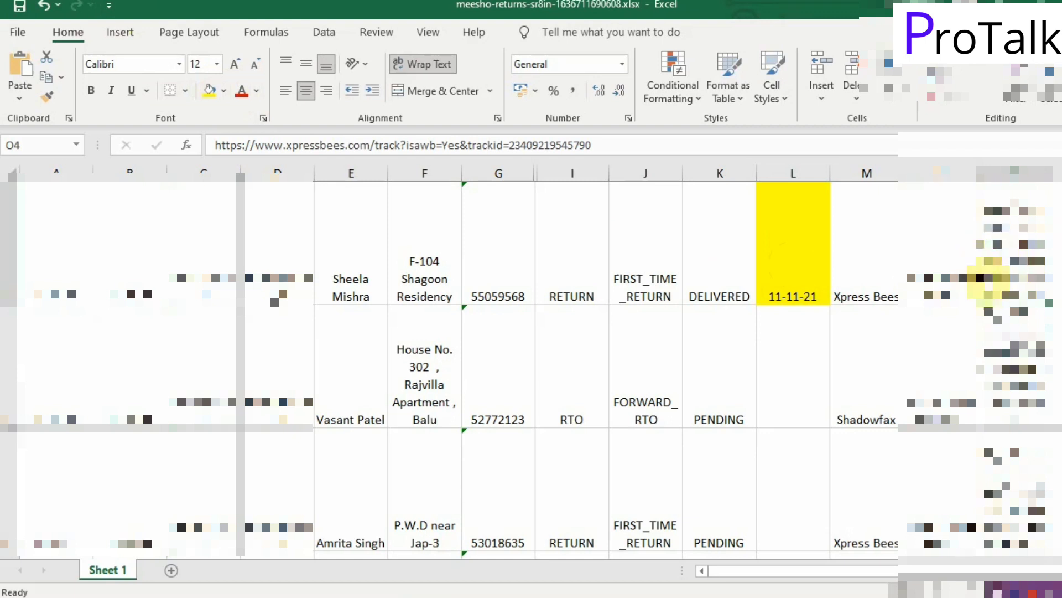
click(861, 282)
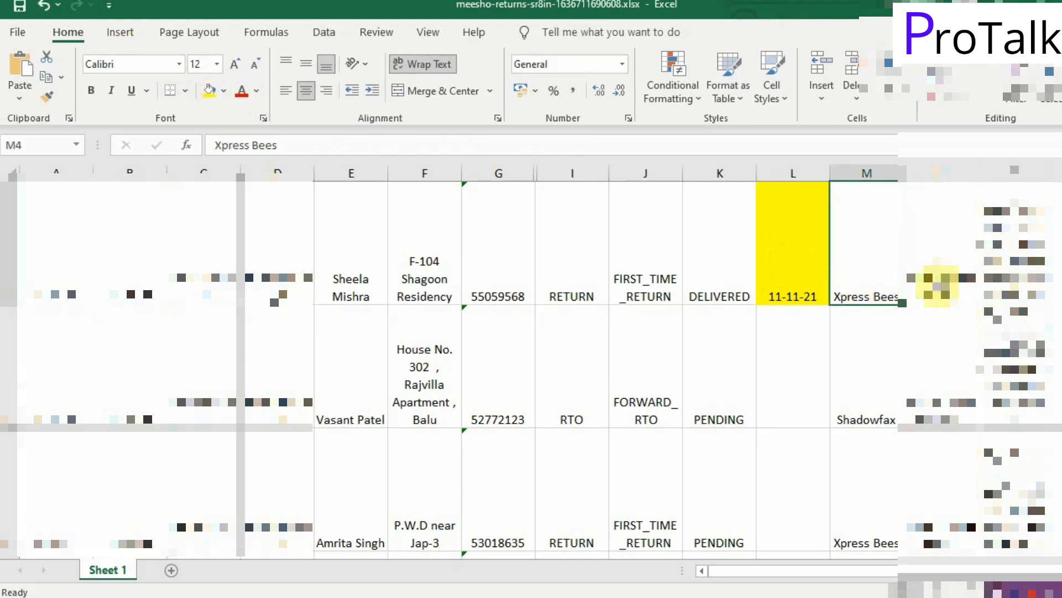
click(961, 281)
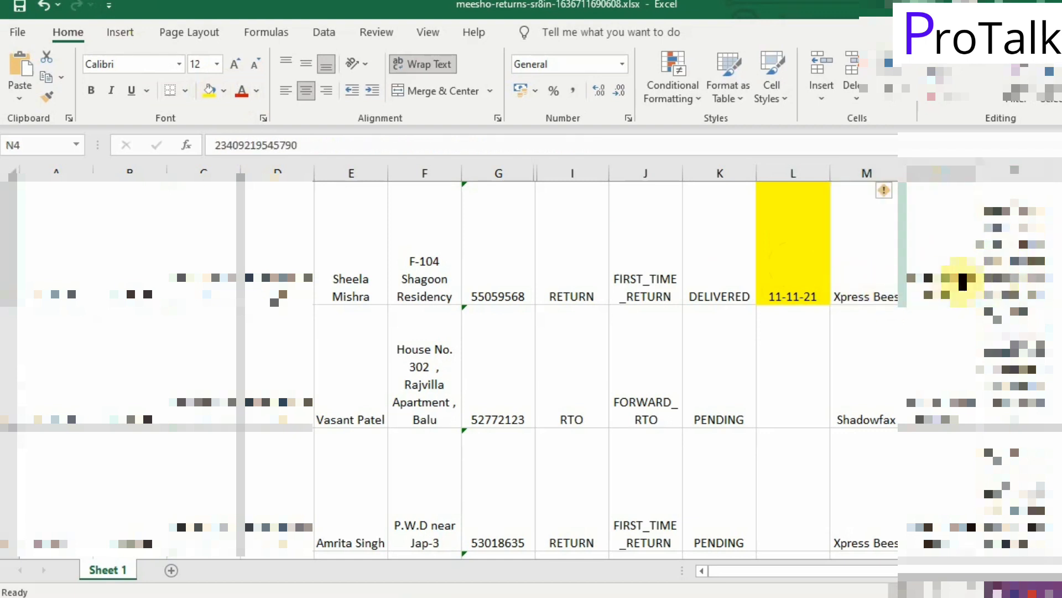
click(882, 280)
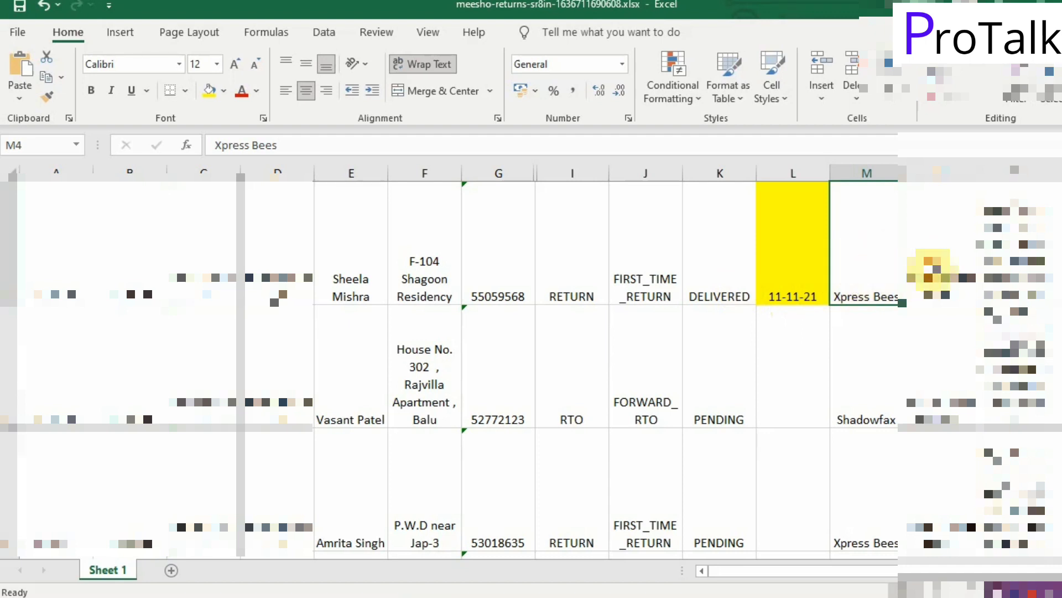
key(Right)
click(876, 270)
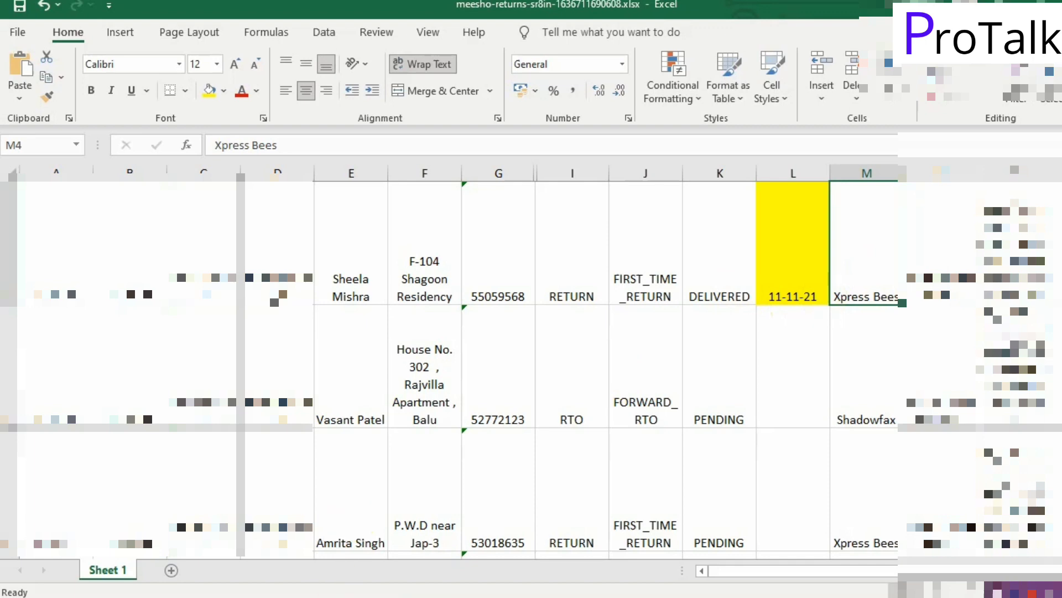
- Switch to the Meesho supplier panel and open the Support topic "I have not received my Return/RTO shipment"
click(209, 549)
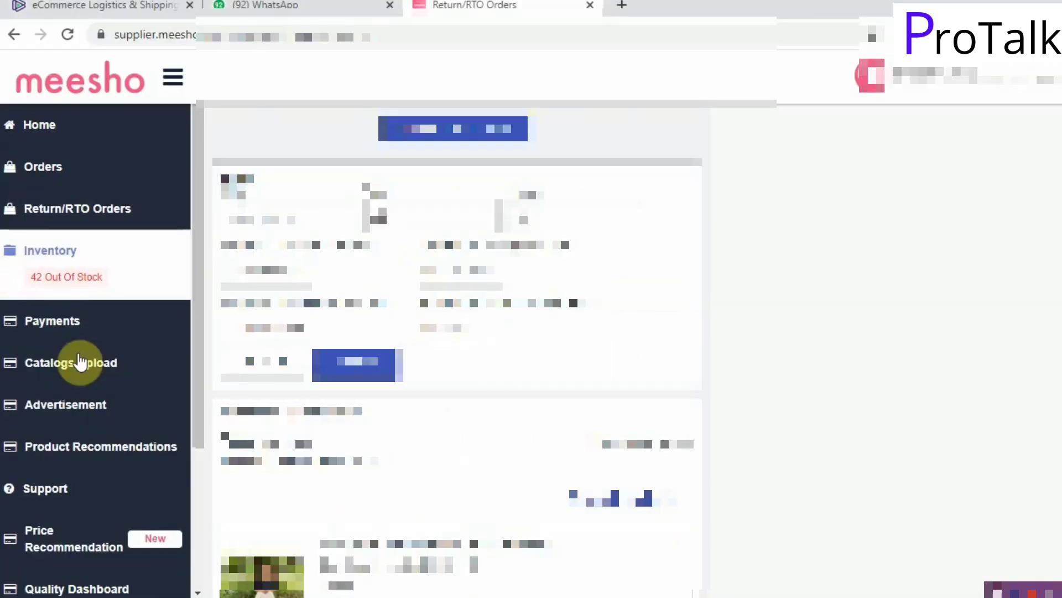
scroll(114, 534, down, 2)
scroll(114, 532, down, 2)
click(122, 281)
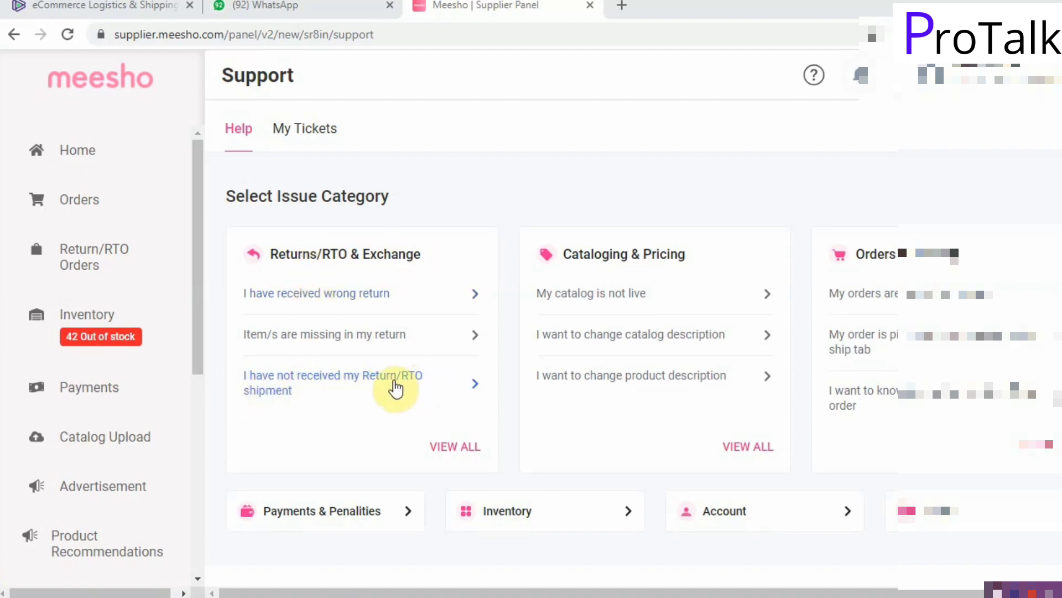
click(263, 391)
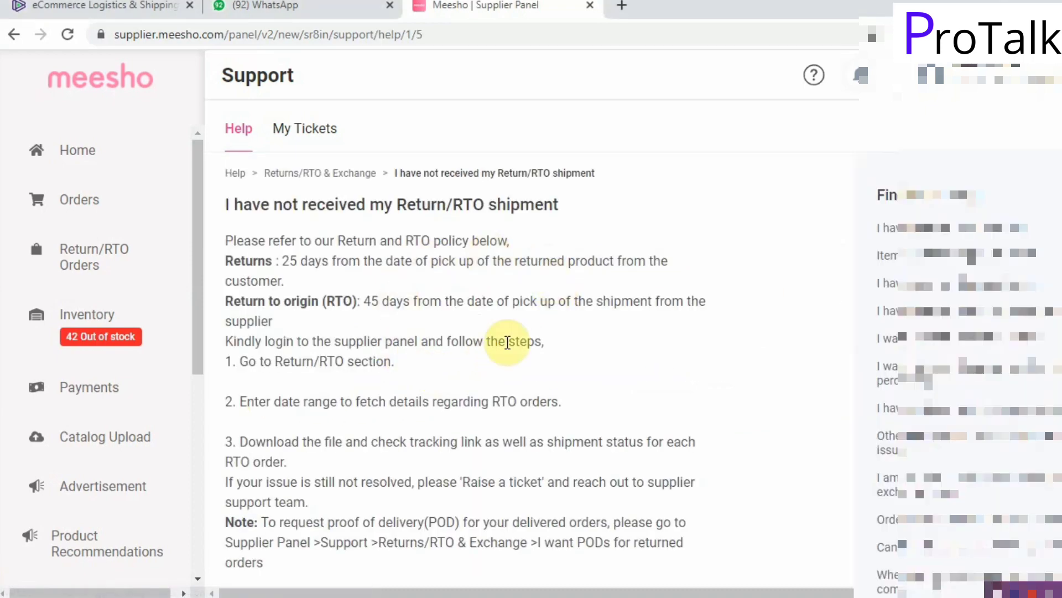
- Start raising a ticket for the return shipment that was not received and go to its description field
scroll(505, 344, down, 1)
scroll(347, 299, down, 3)
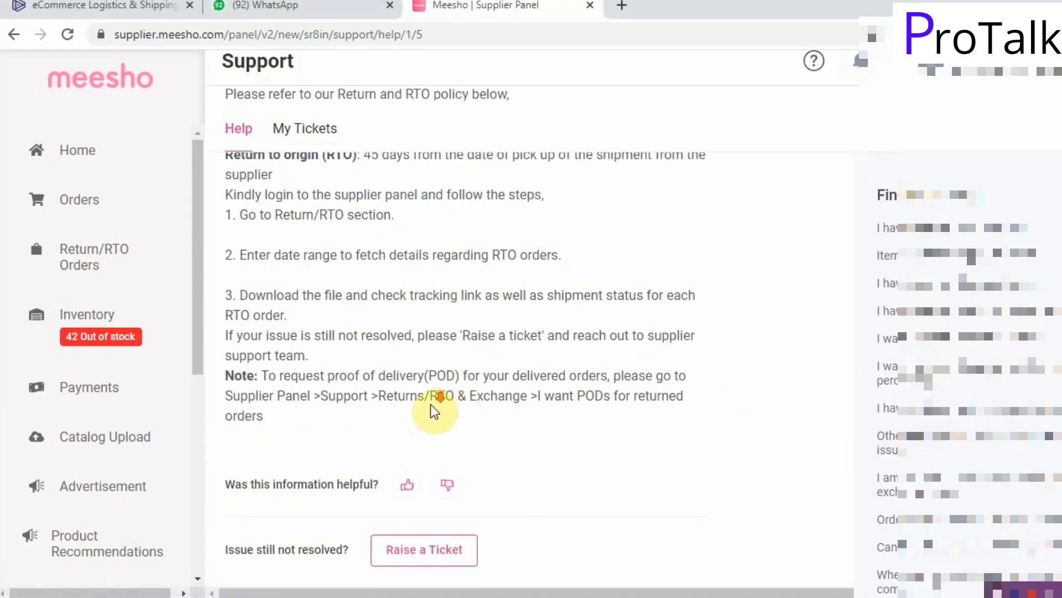
click(441, 562)
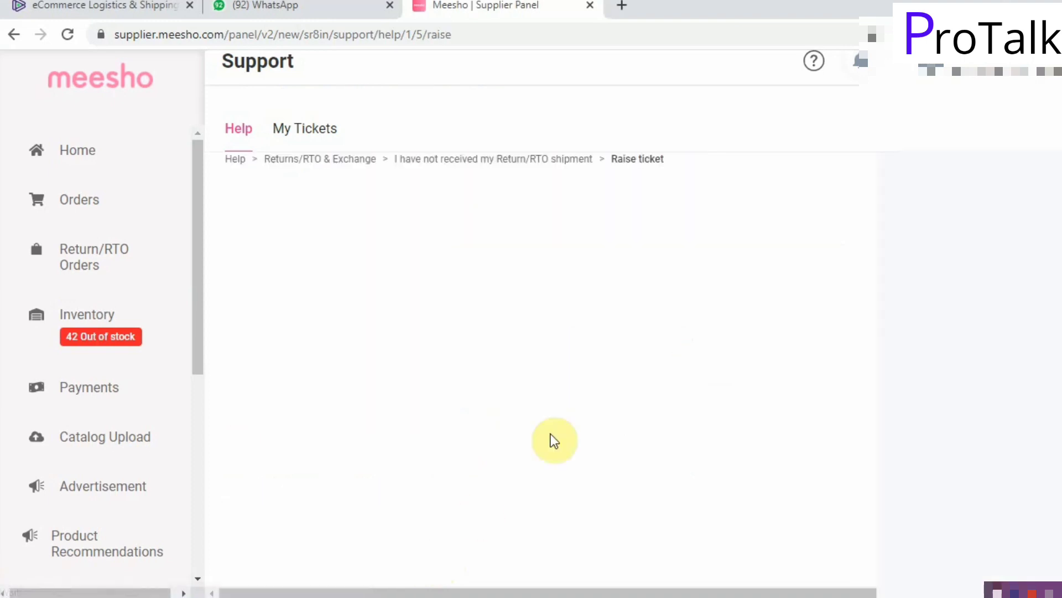
scroll(455, 376, down, 3)
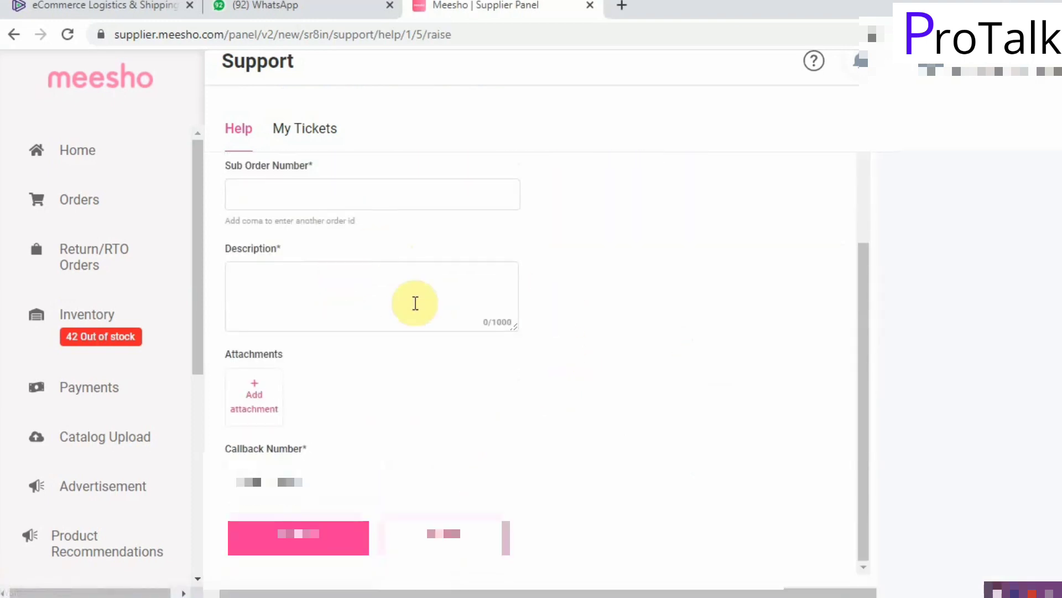
click(354, 310)
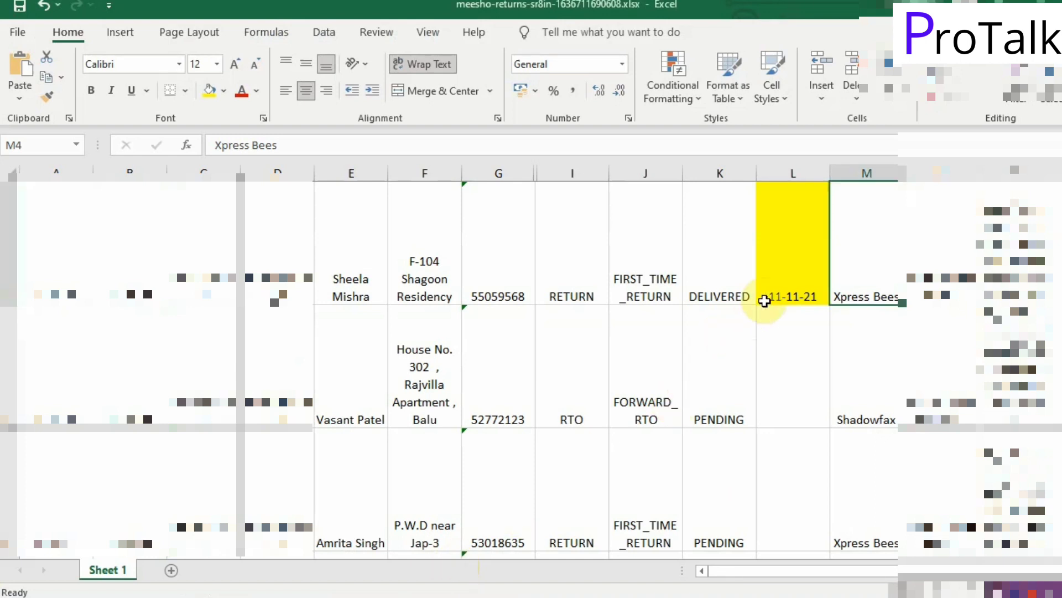
- Switch back to the Excel returns sheet and check the status and delivered date in row 4
click(724, 284)
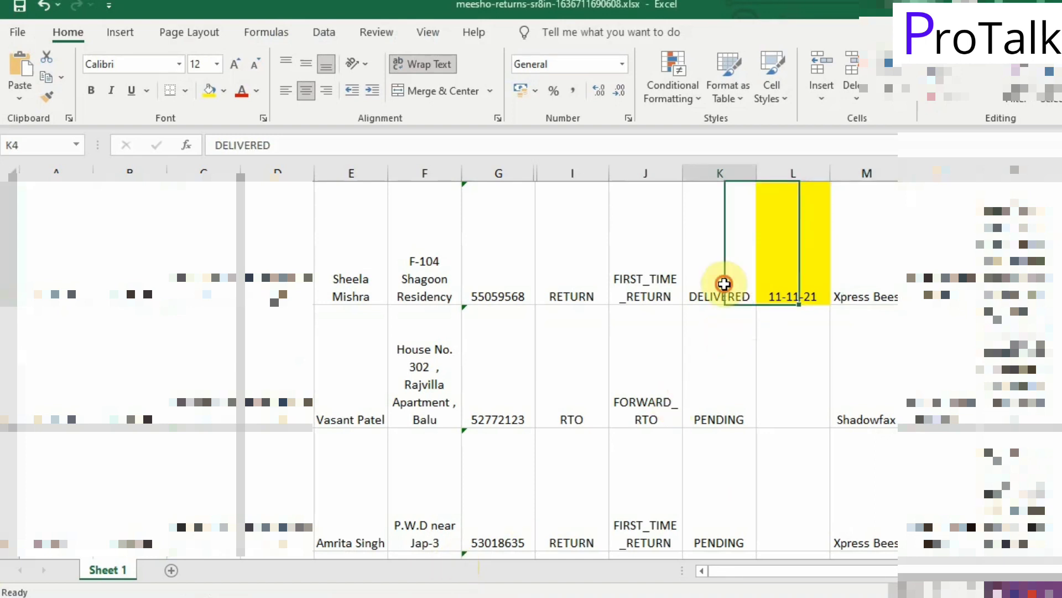
click(806, 289)
click(884, 292)
click(778, 285)
click(749, 280)
click(787, 278)
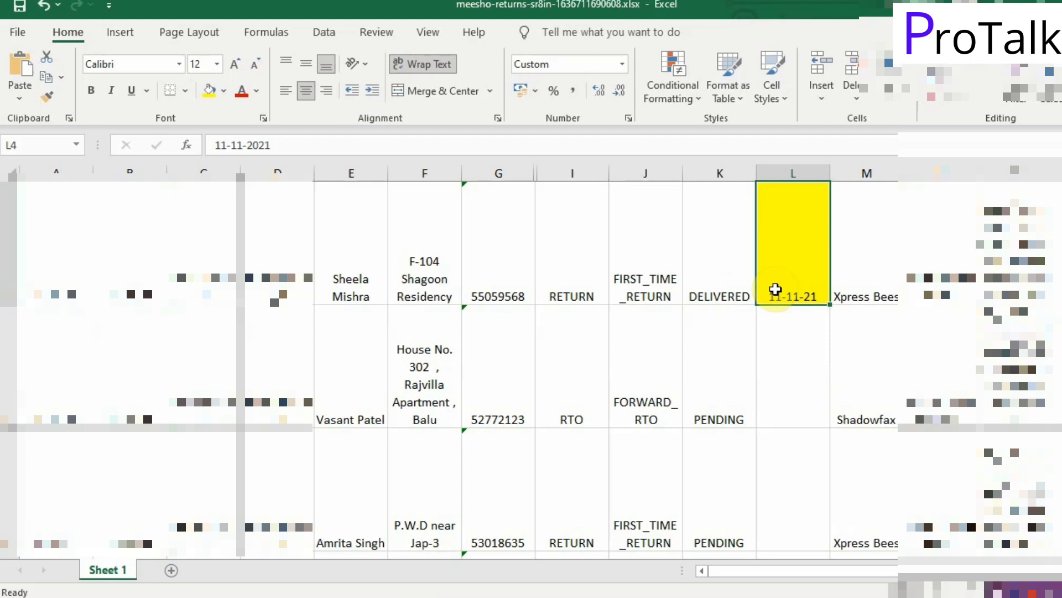
click(742, 279)
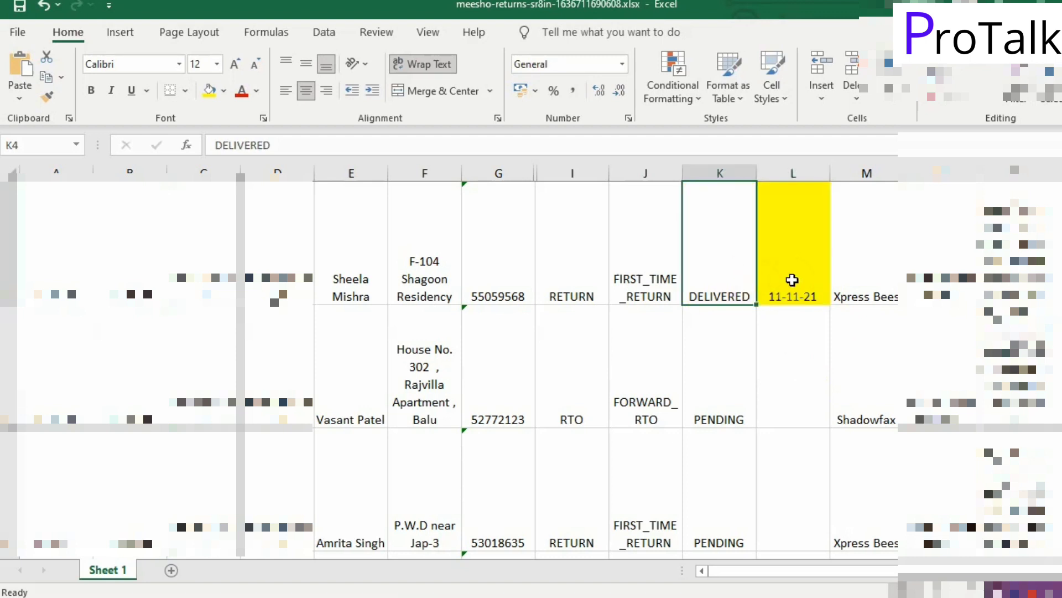
- Check the tracking link, delivery partner and tracking number for the highlighted return in row 4
click(1024, 260)
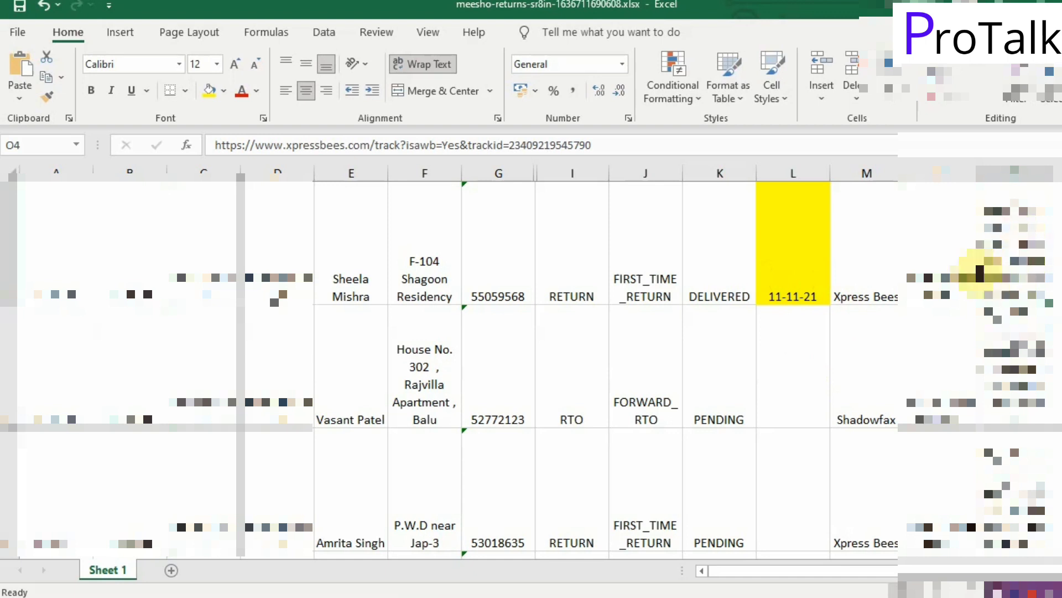
click(870, 269)
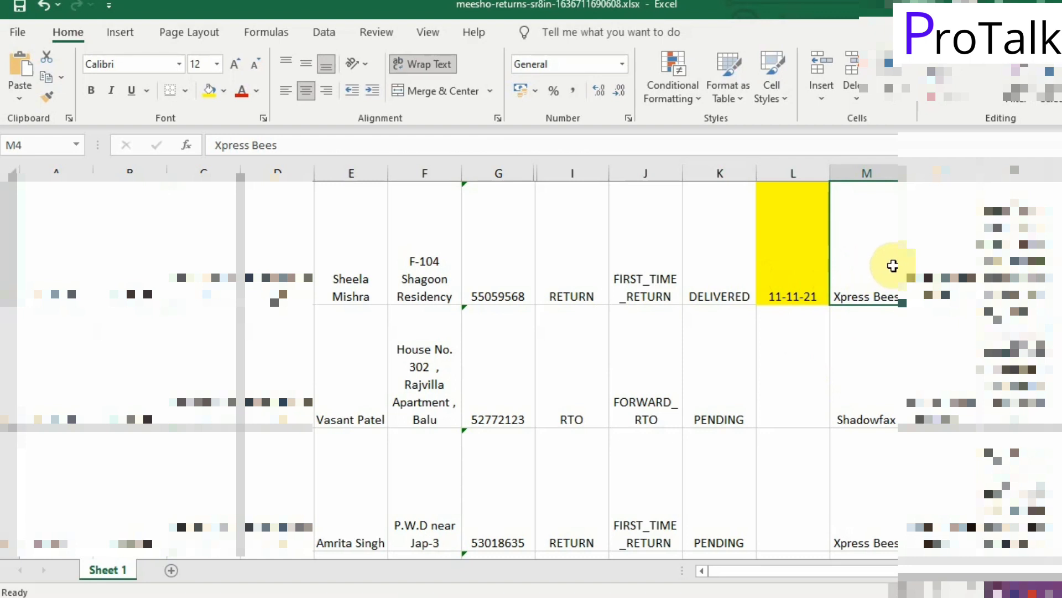
key(Left)
key(Right)
key(Right)
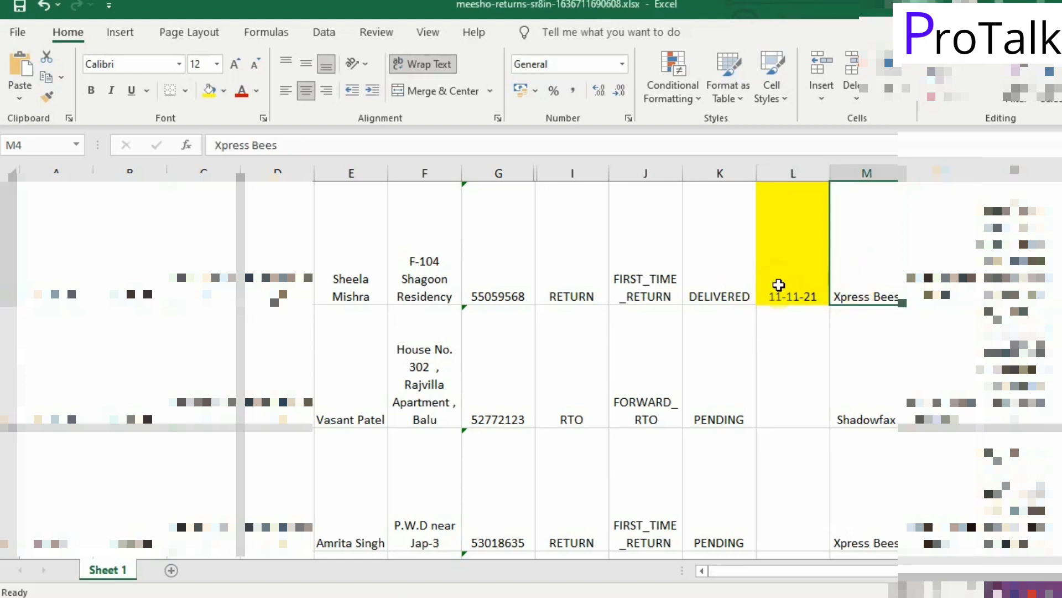
- Review row 4's delivered date and status once more and look over the statuses of the orders below
click(780, 284)
click(731, 283)
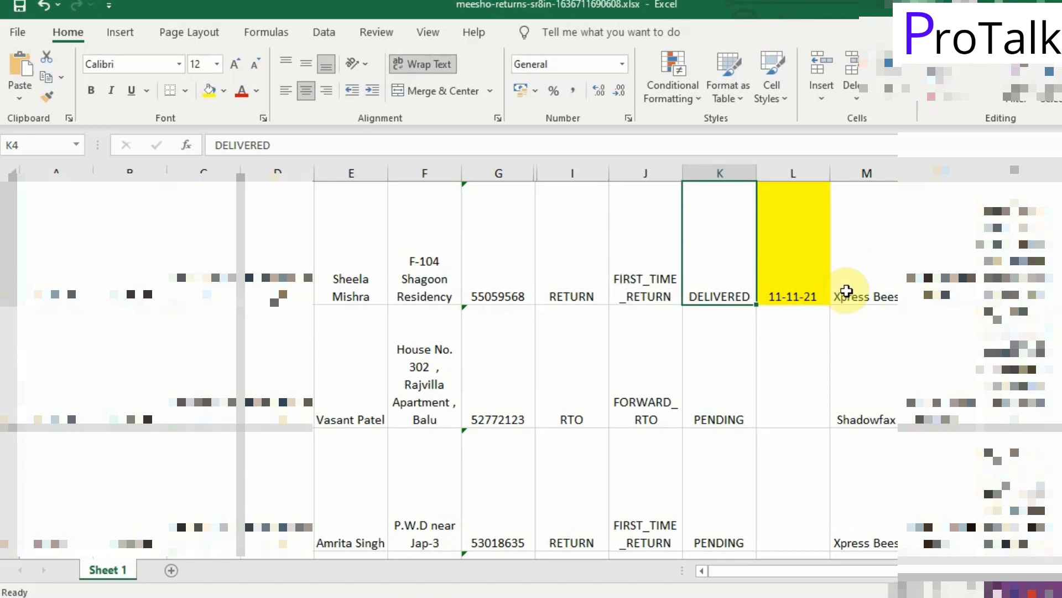
scroll(738, 399, down, 5)
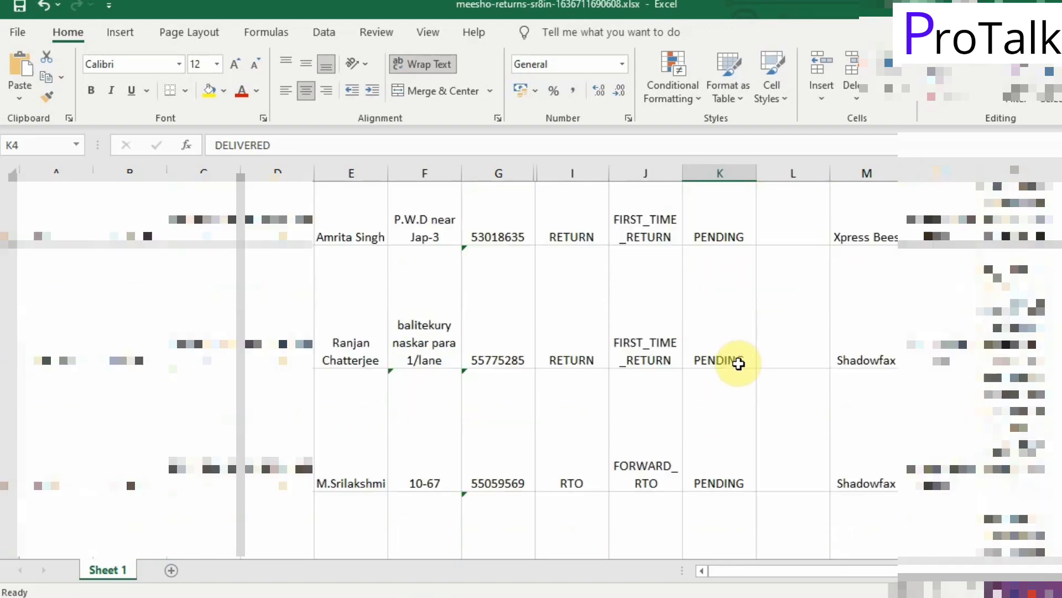
- Look through the return orders further down and check the status and delivered date in row 18
scroll(736, 446, down, 3)
scroll(738, 444, up, 2)
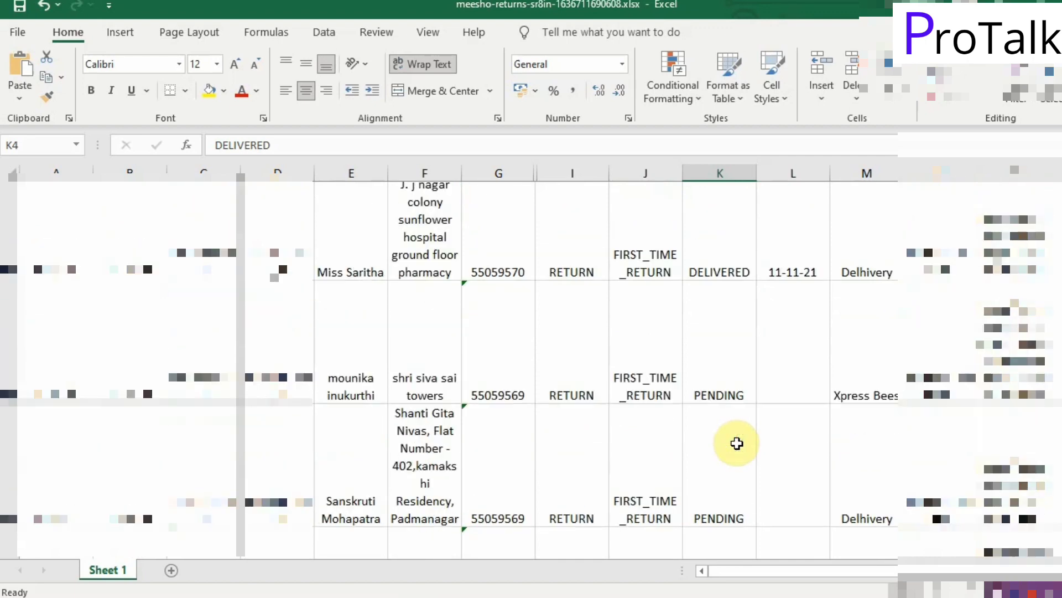
click(742, 441)
click(807, 436)
- Compare the status and delivered date of the return in row 23 and look over the orders below it
scroll(764, 451, down, 2)
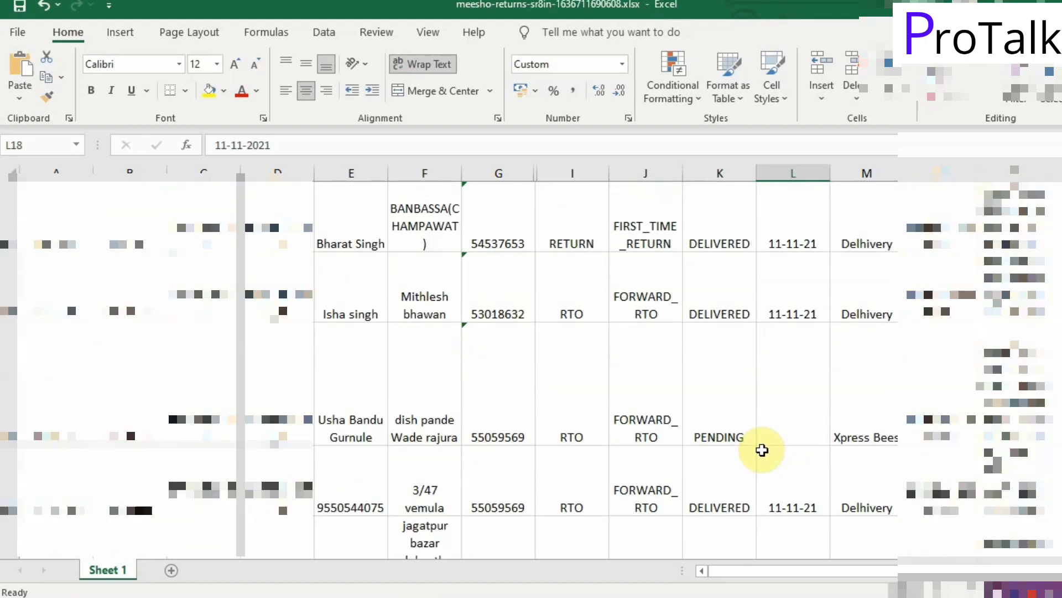
click(751, 296)
click(788, 304)
click(730, 302)
click(794, 312)
click(725, 302)
click(772, 303)
click(744, 304)
click(769, 313)
scroll(830, 454, down, 3)
scroll(791, 443, down, 1)
scroll(750, 426, up, 4)
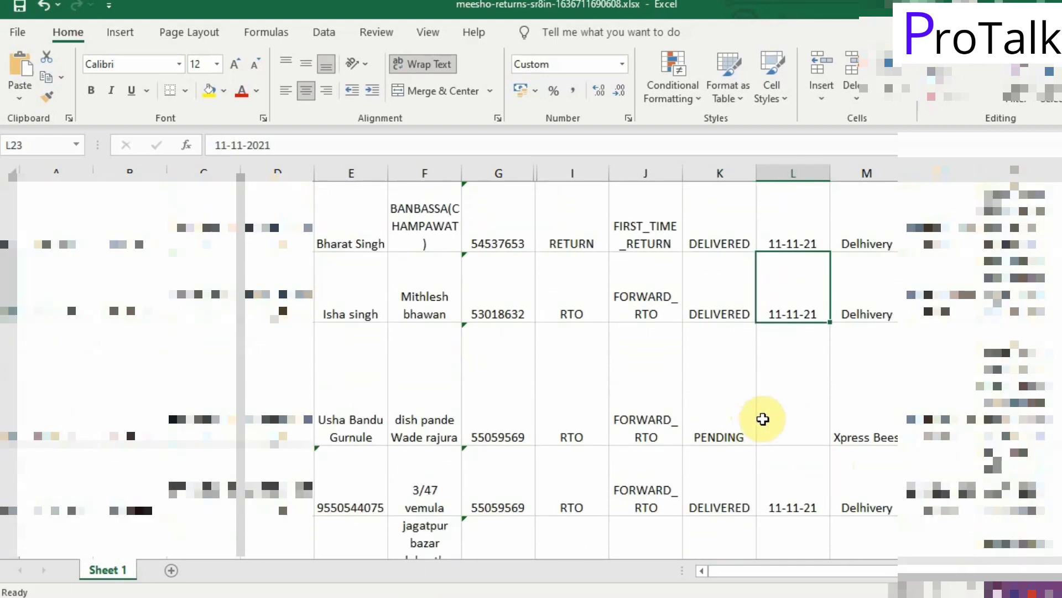
- Check the status, delivered date and delivery partner of the RTO order in row 25
click(721, 463)
click(794, 480)
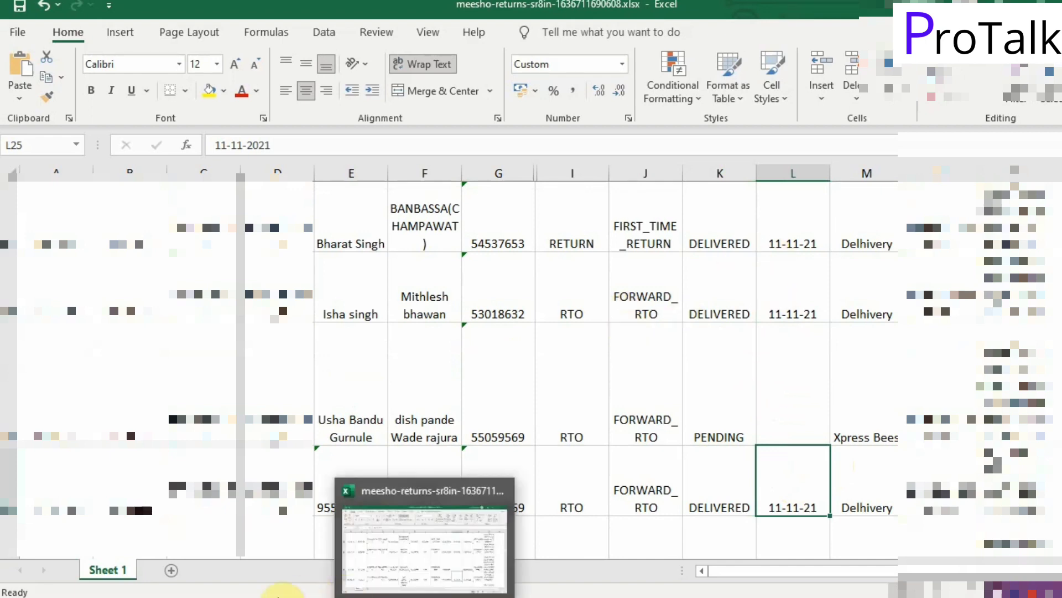
mouse_move(220, 595)
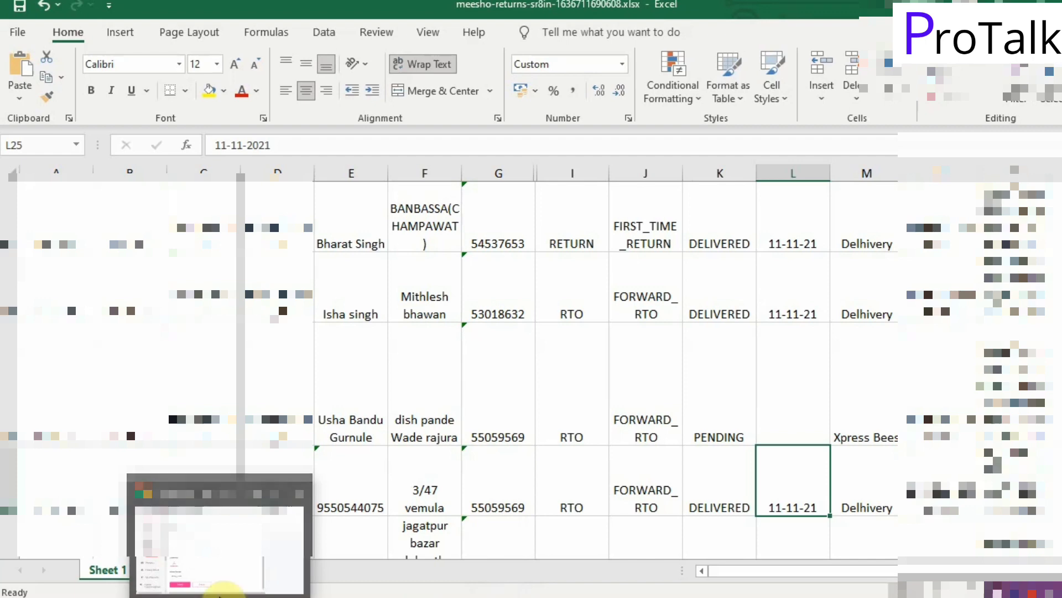
click(852, 492)
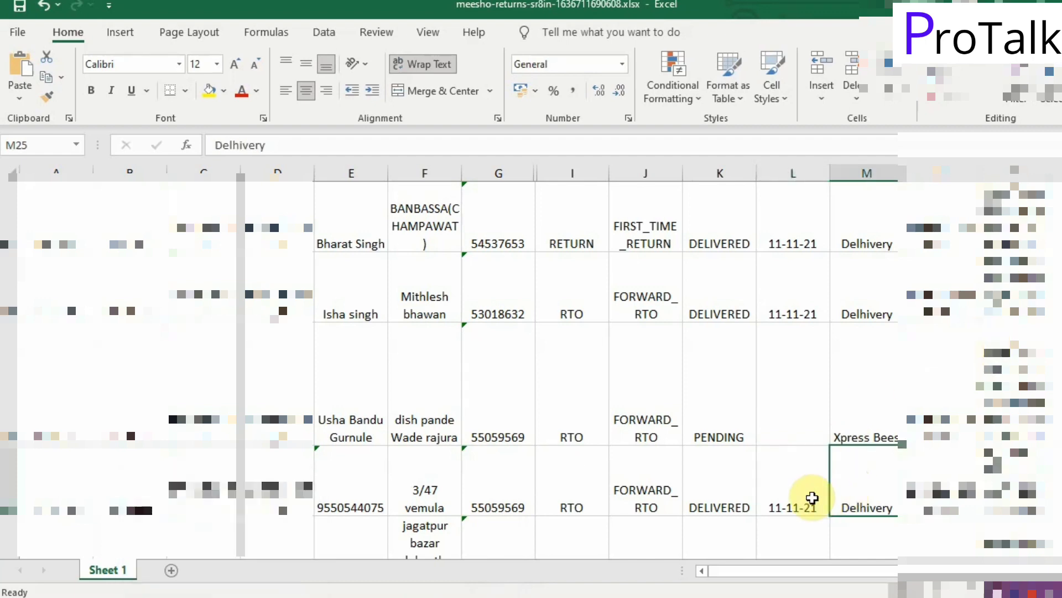
click(797, 493)
- Look over the orders following row 25 and recheck the delivered dates in rows 23 and 22
scroll(813, 481, down, 1)
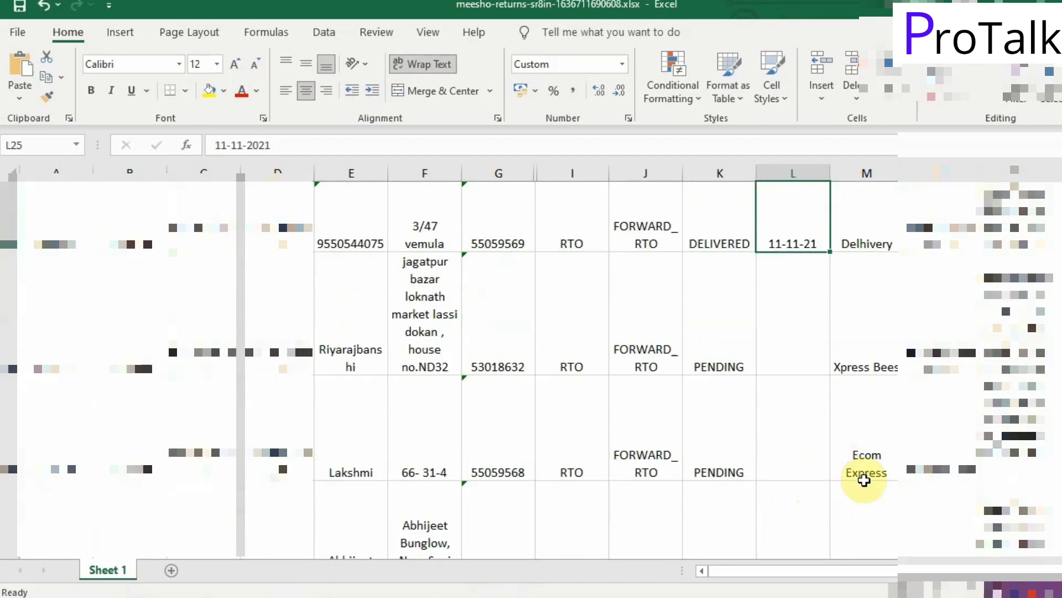
scroll(870, 493, up, 1)
click(806, 288)
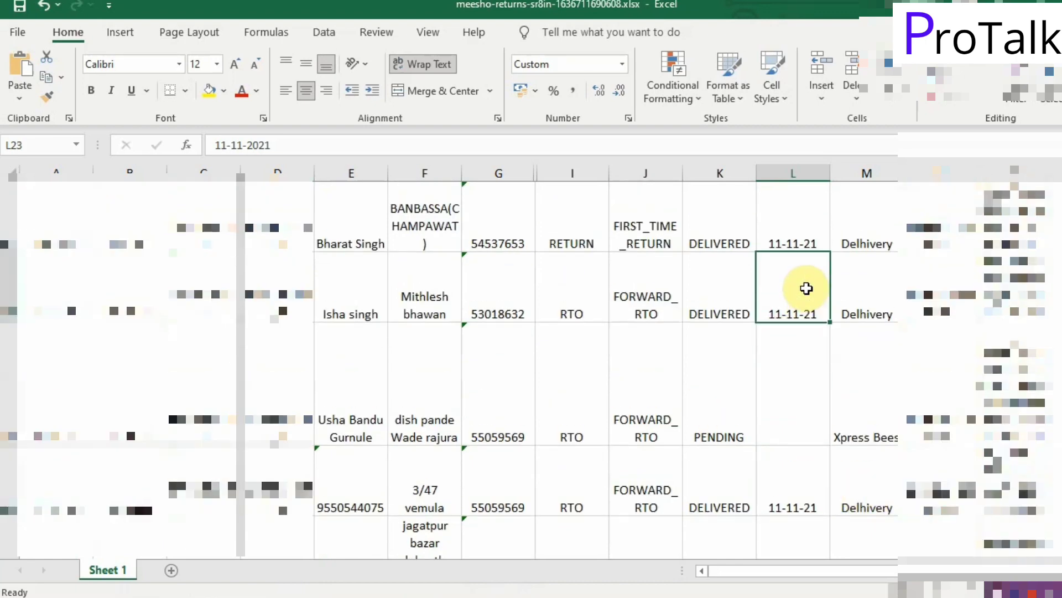
click(809, 231)
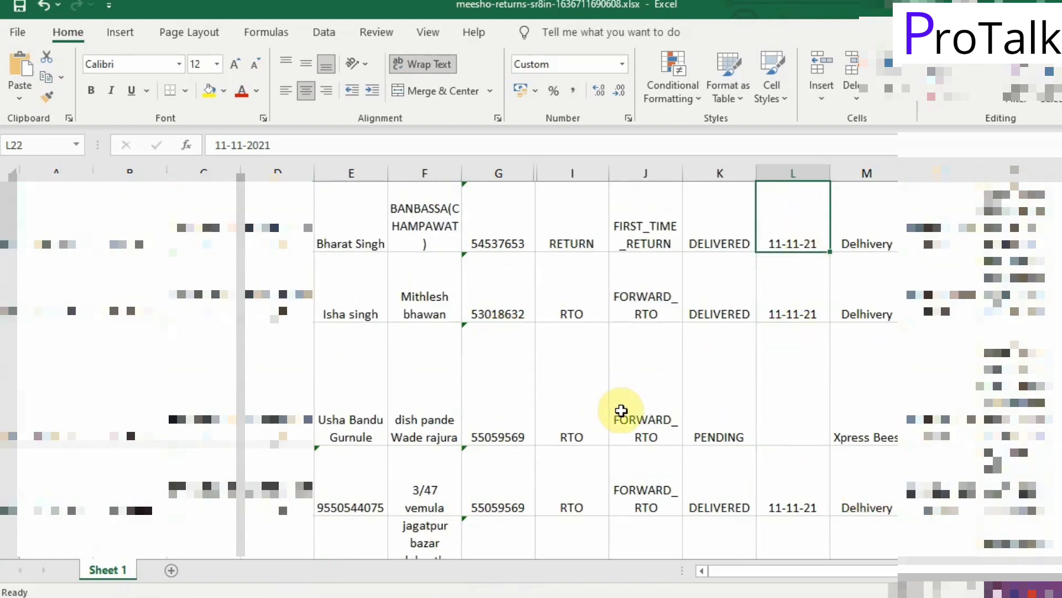